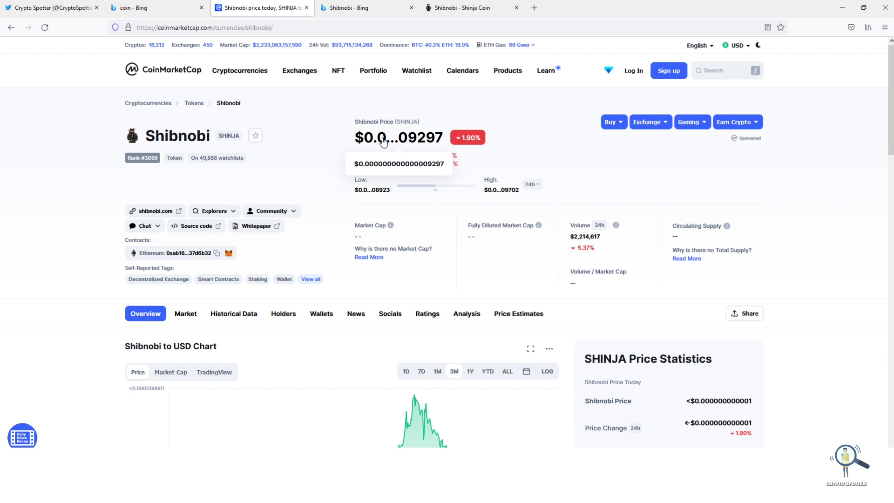
scroll(2, 236, down, 1)
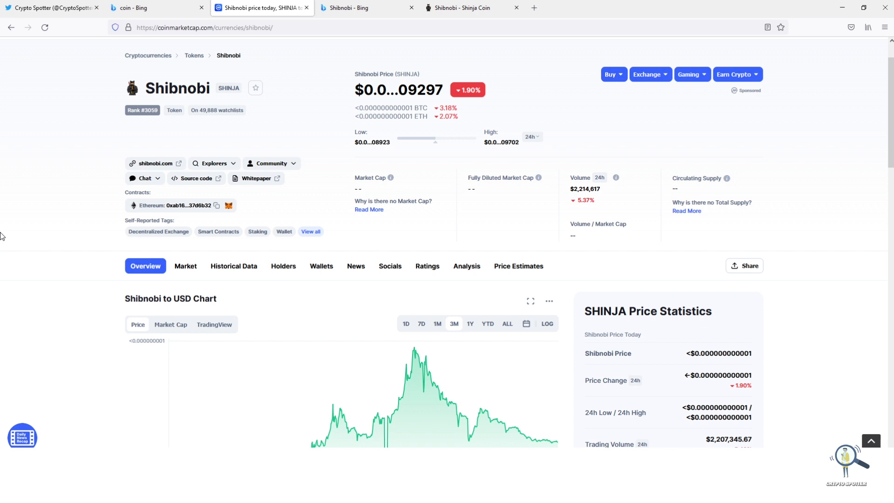
scroll(1, 235, down, 1)
scroll(1, 235, up, 1)
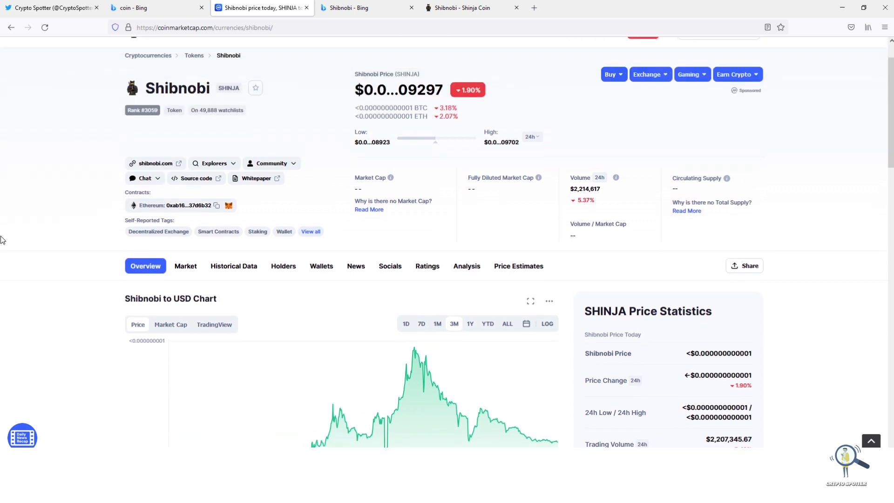
Switch the Shibnobi price chart to the 1Y one-year range.
click(471, 323)
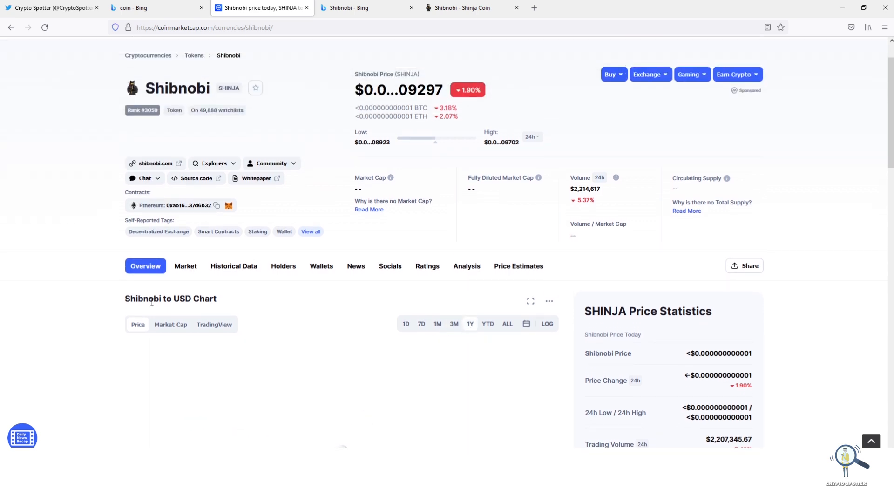
scroll(27, 352, down, 1)
mouse_move(411, 379)
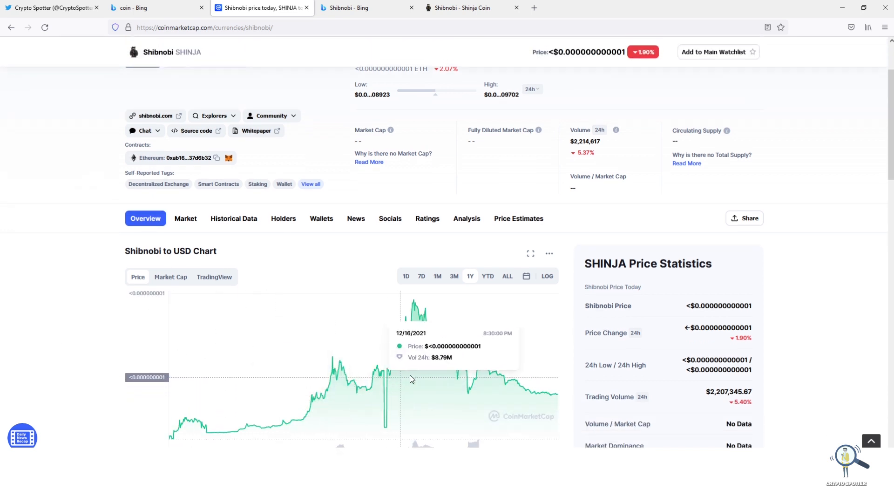
Show Shibnobi's Holders statistics with total addresses and top-holder percentages.
click(283, 218)
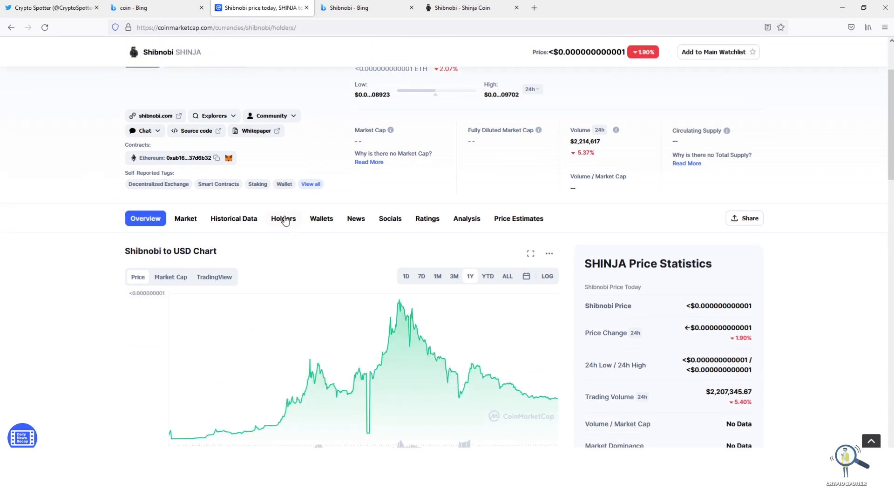
scroll(94, 244, down, 1)
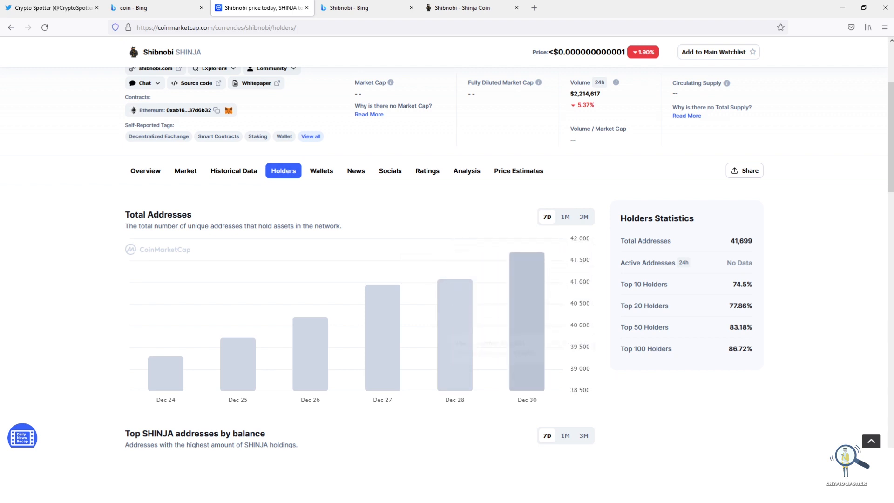
scroll(529, 370, down, 1)
scroll(527, 293, down, 1)
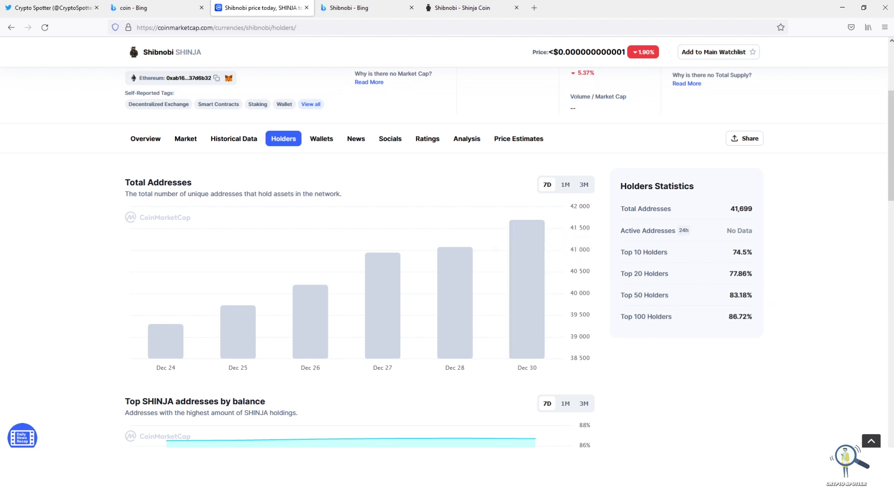
scroll(447, 279, up, 1)
Return to Shibnobi's Overview to review price live data and markets.
click(146, 179)
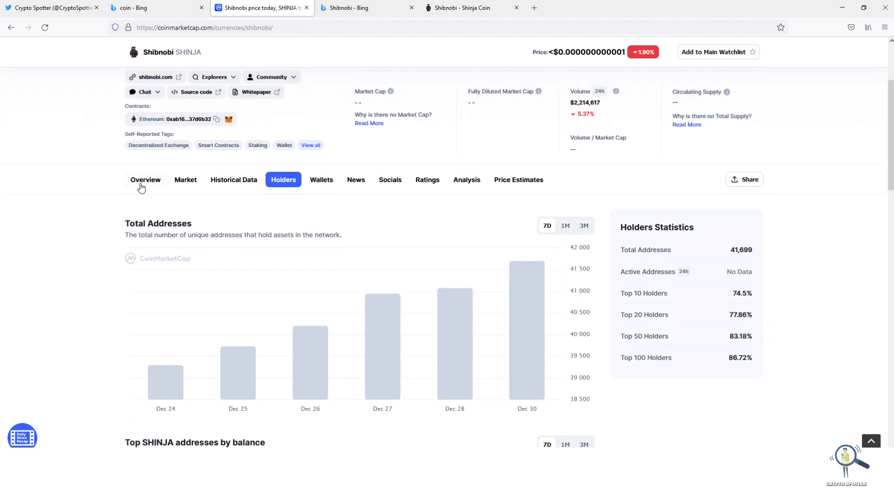
scroll(72, 289, down, 5)
scroll(72, 288, down, 5)
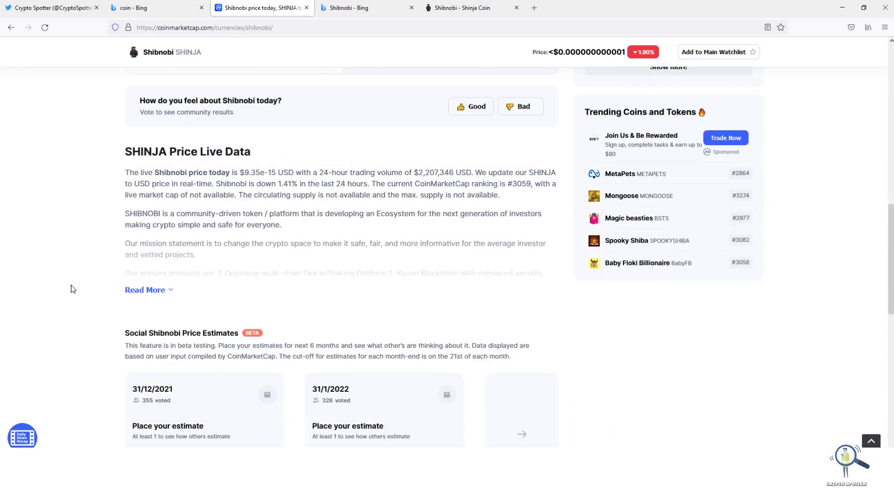
scroll(72, 288, down, 5)
scroll(73, 289, down, 4)
scroll(72, 289, down, 1)
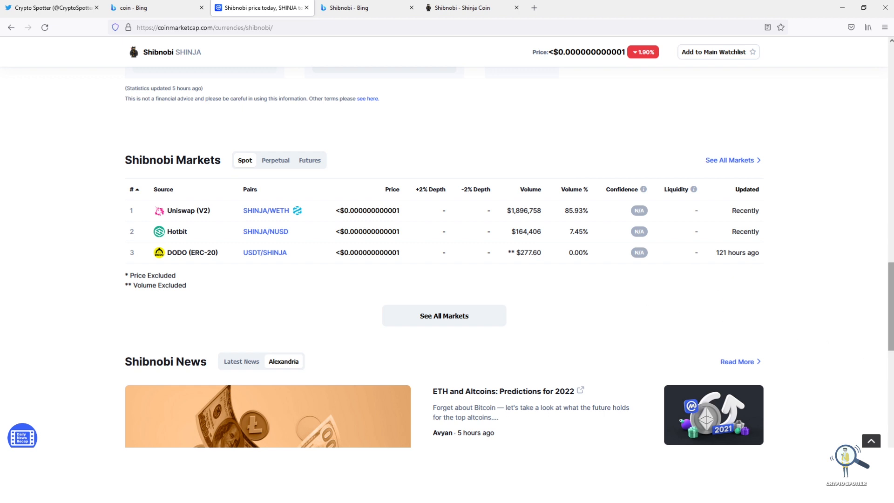
drag(890, 308, 891, 147)
scroll(482, 210, up, 2)
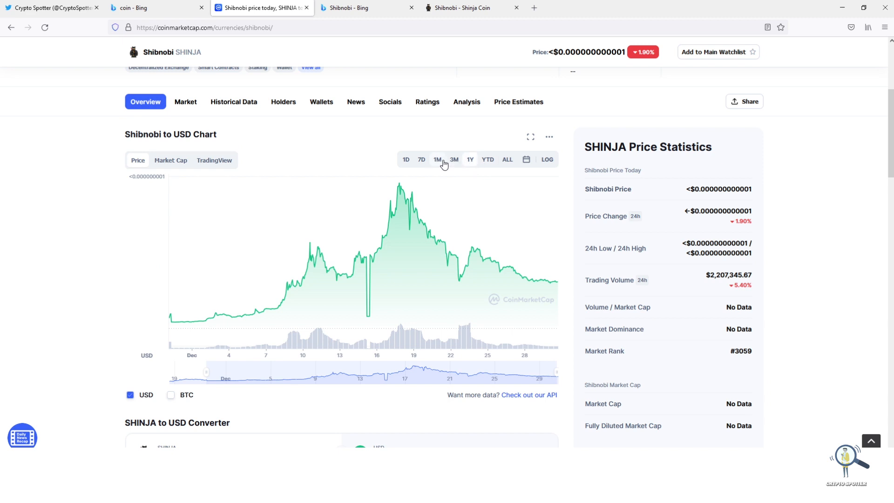
Compare the chart over YTD, 1D, 7D and ALL ranges, then switch to the Shibnobi website tab.
click(487, 161)
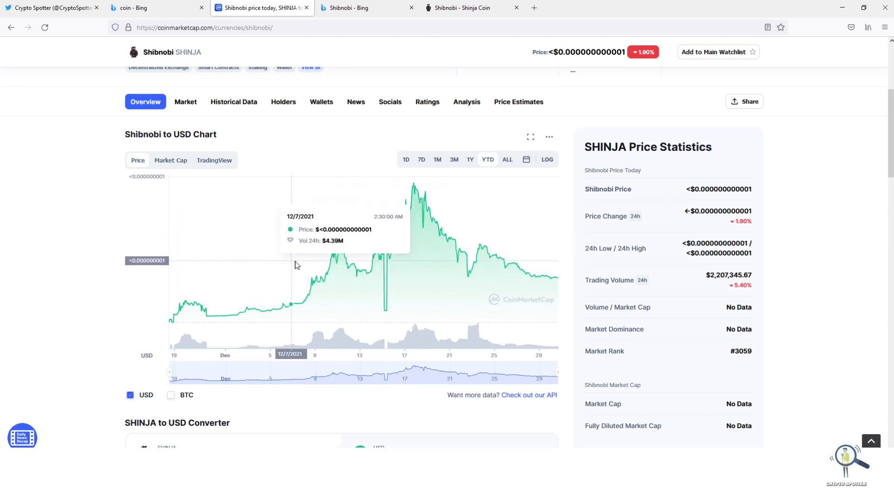
click(406, 160)
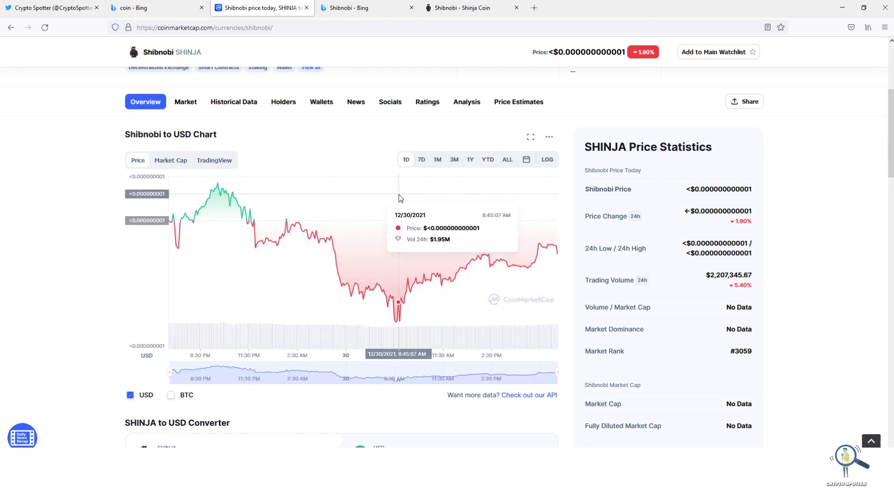
click(421, 160)
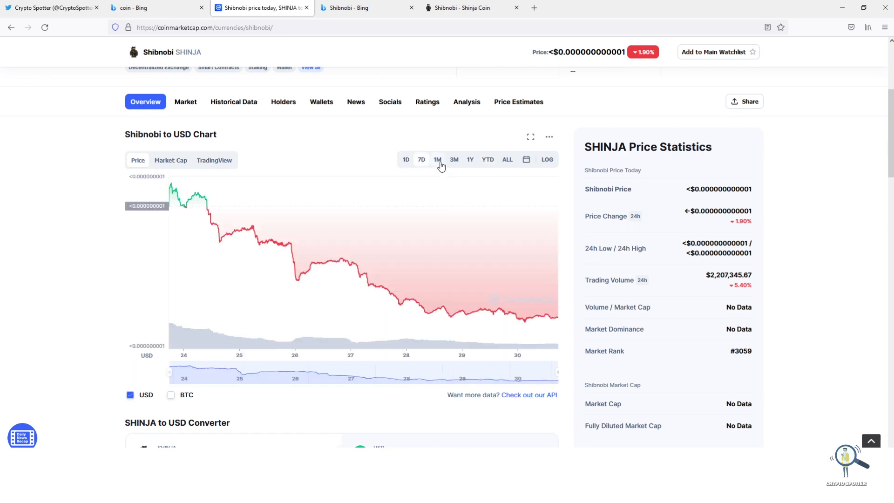
click(507, 159)
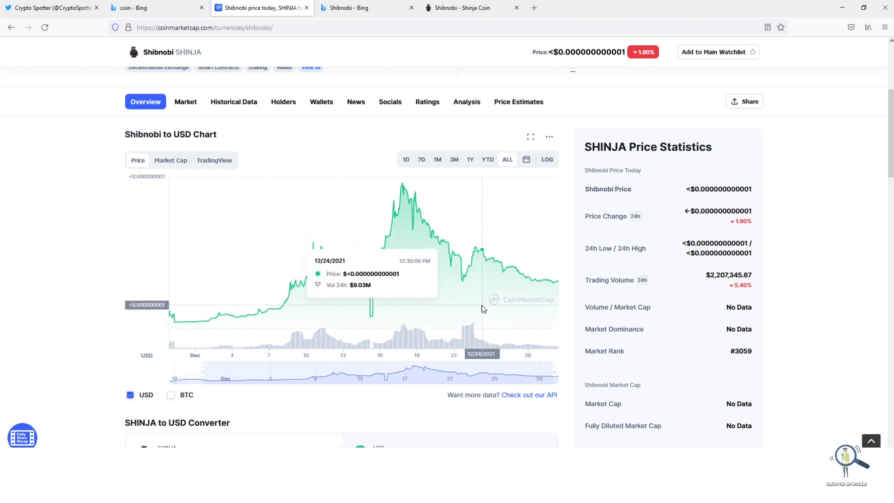
scroll(481, 310, up, 3)
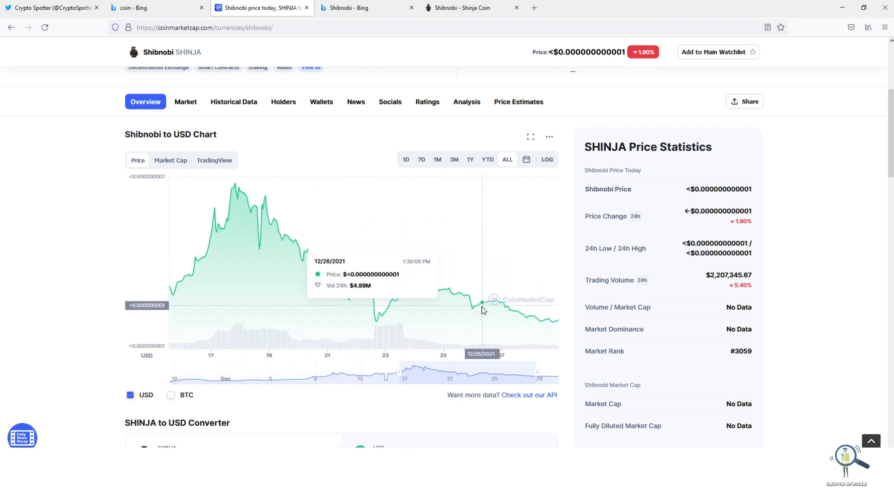
scroll(482, 308, down, 3)
scroll(482, 308, up, 5)
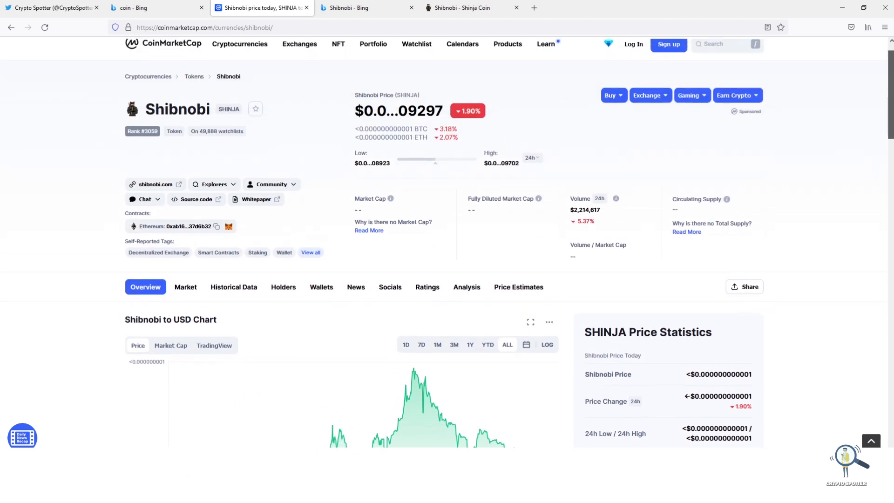
click(464, 8)
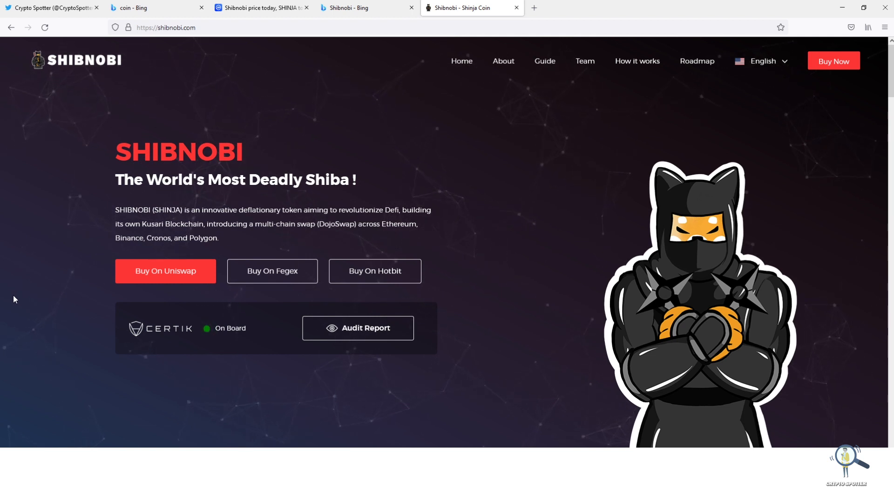
scroll(10, 297, down, 5)
scroll(18, 295, down, 3)
scroll(17, 298, down, 5)
scroll(17, 300, down, 3)
scroll(18, 302, down, 4)
scroll(18, 304, down, 2)
scroll(17, 308, down, 6)
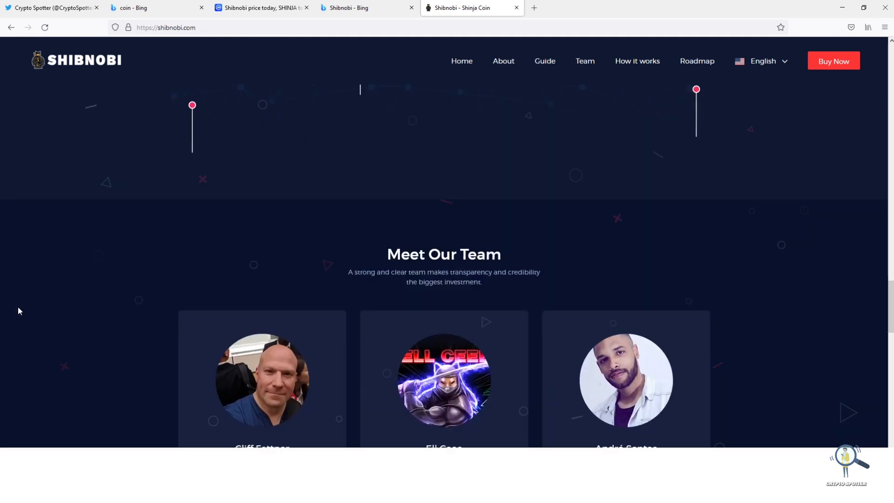
scroll(18, 309, down, 3)
scroll(19, 310, down, 3)
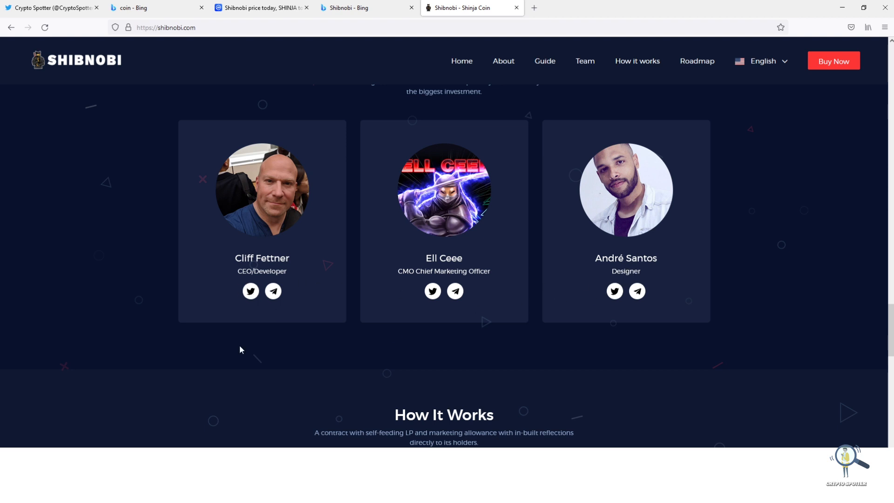
scroll(121, 348, up, 5)
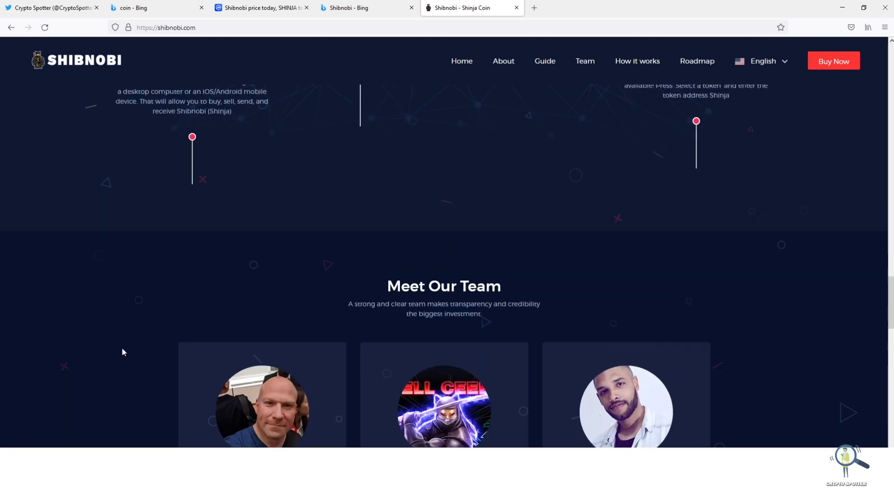
scroll(122, 347, up, 3)
scroll(122, 347, up, 2)
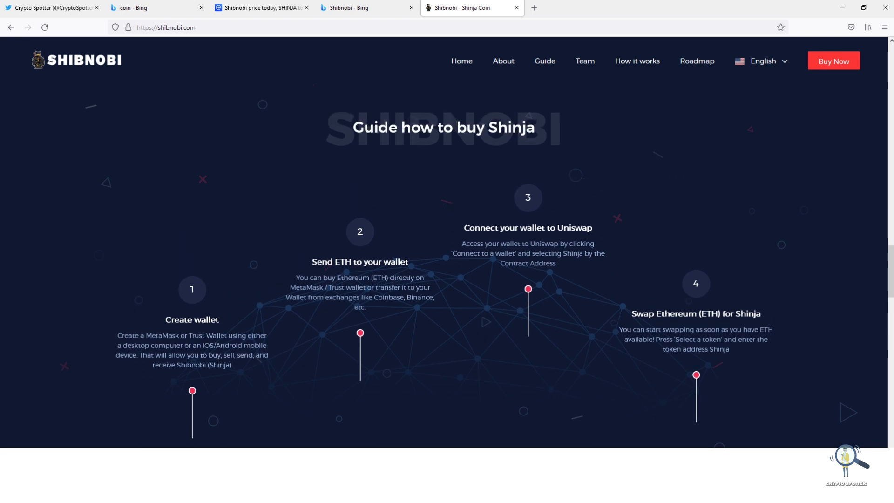
scroll(122, 347, up, 4)
scroll(122, 347, up, 3)
scroll(122, 347, up, 2)
scroll(122, 347, up, 4)
scroll(122, 349, up, 3)
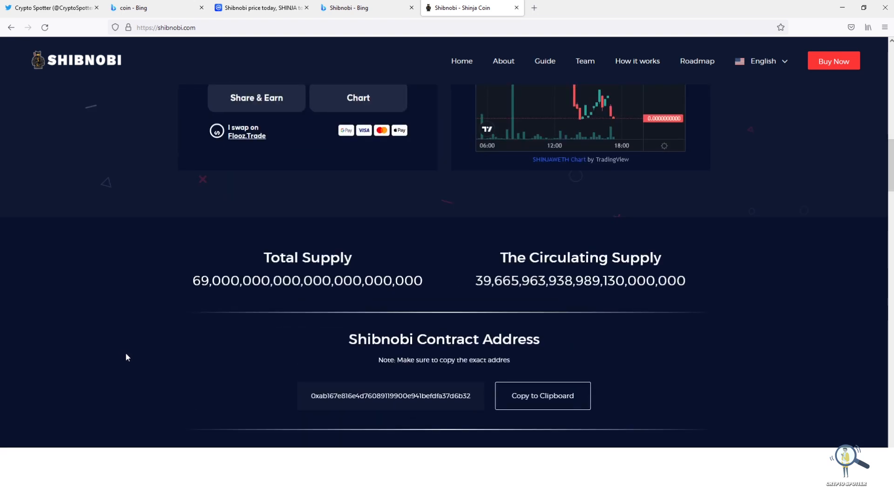
scroll(124, 352, up, 4)
scroll(124, 352, up, 3)
scroll(126, 352, down, 6)
scroll(129, 354, down, 5)
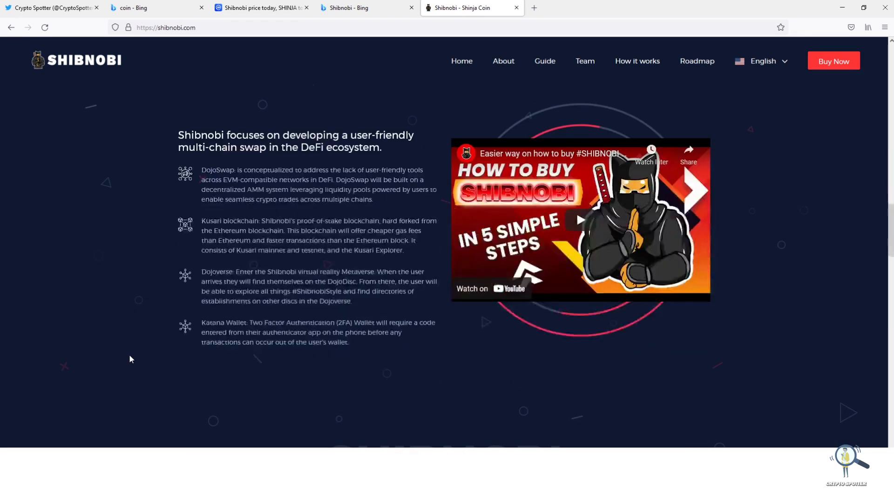
scroll(129, 355, down, 6)
scroll(129, 355, down, 6)
scroll(127, 357, down, 5)
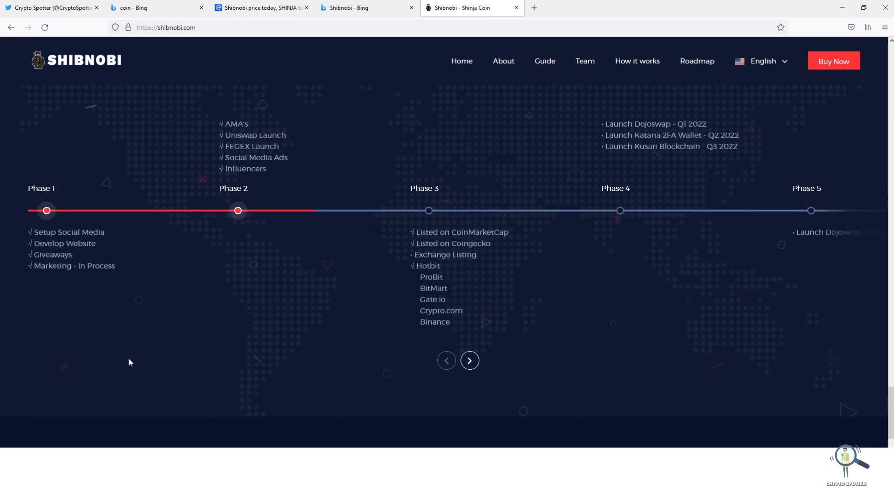
scroll(128, 356, up, 1)
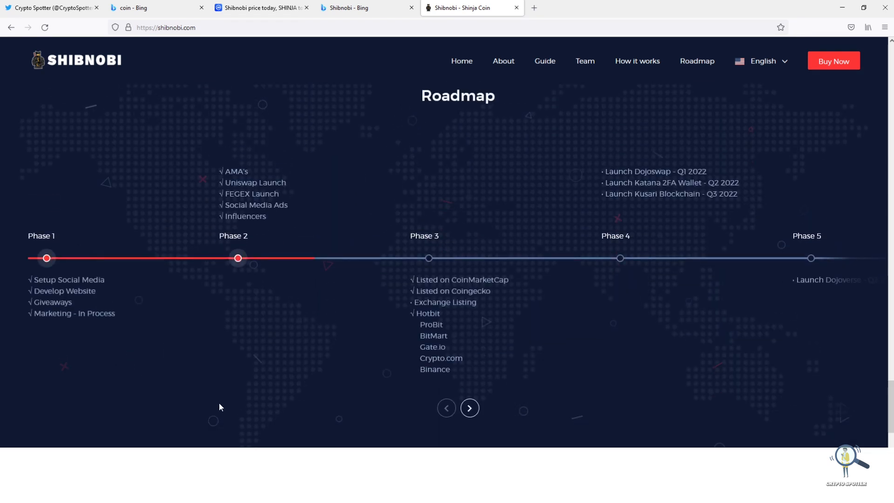